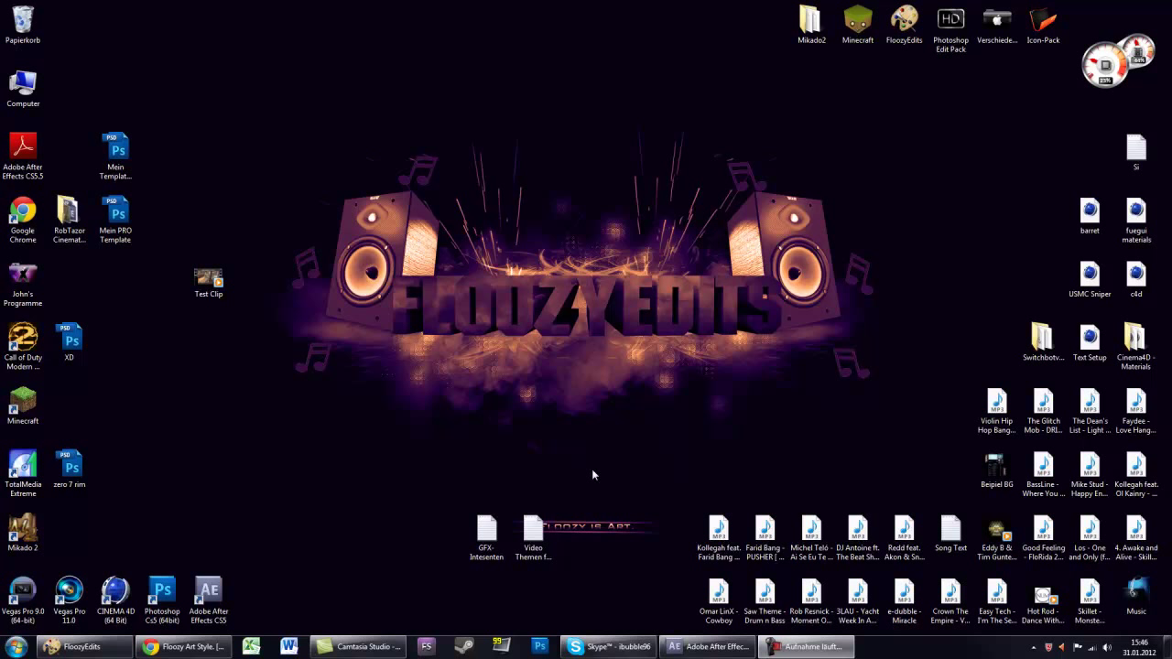
Select the GFX-Intesenten icon on the desktop
left_click_drag(591, 469, 431, 577)
left_click(426, 559)
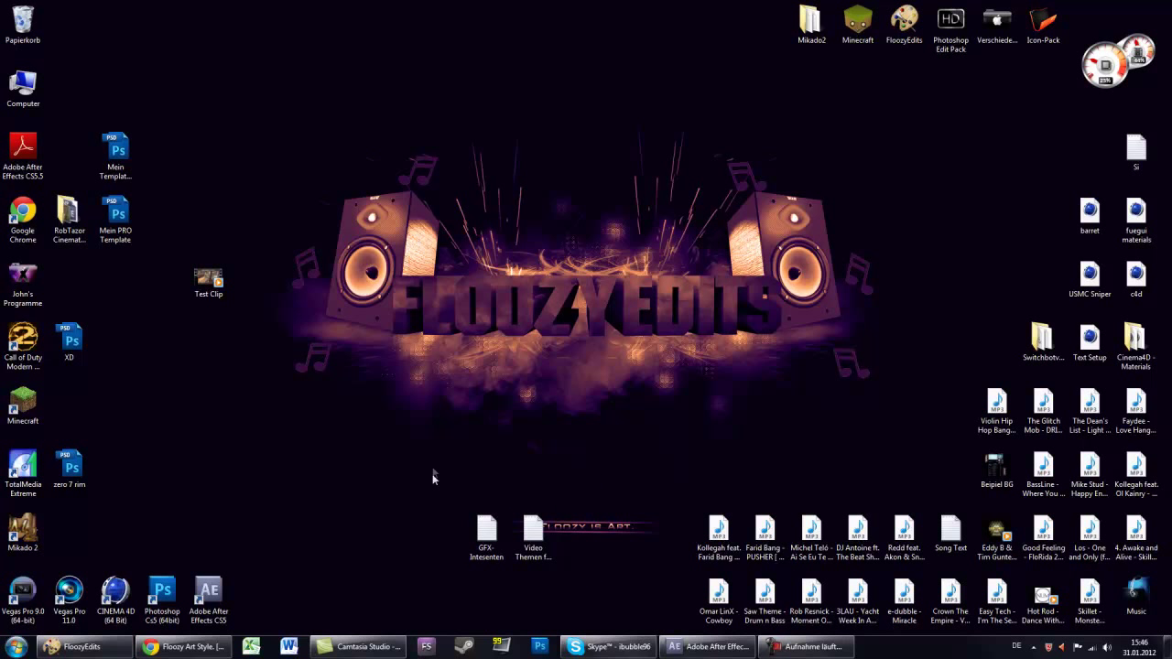
left_click_drag(433, 469, 509, 593)
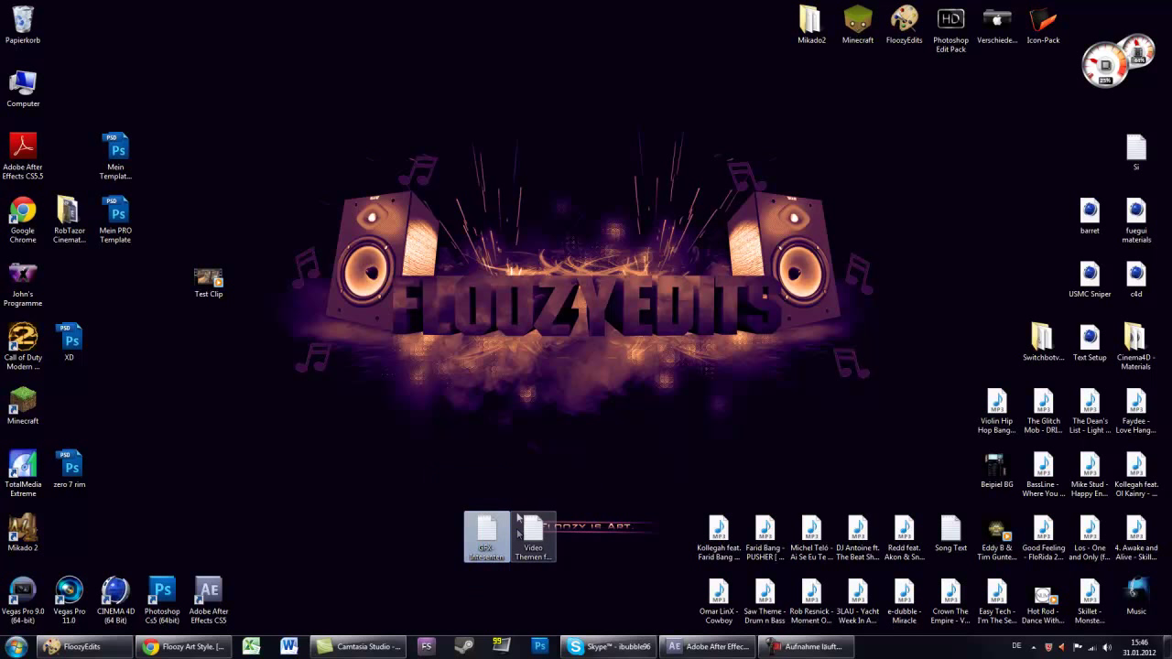
Play the uploaded video in the browser, pause it around 2:43, and minimise the browser
left_click(186, 649)
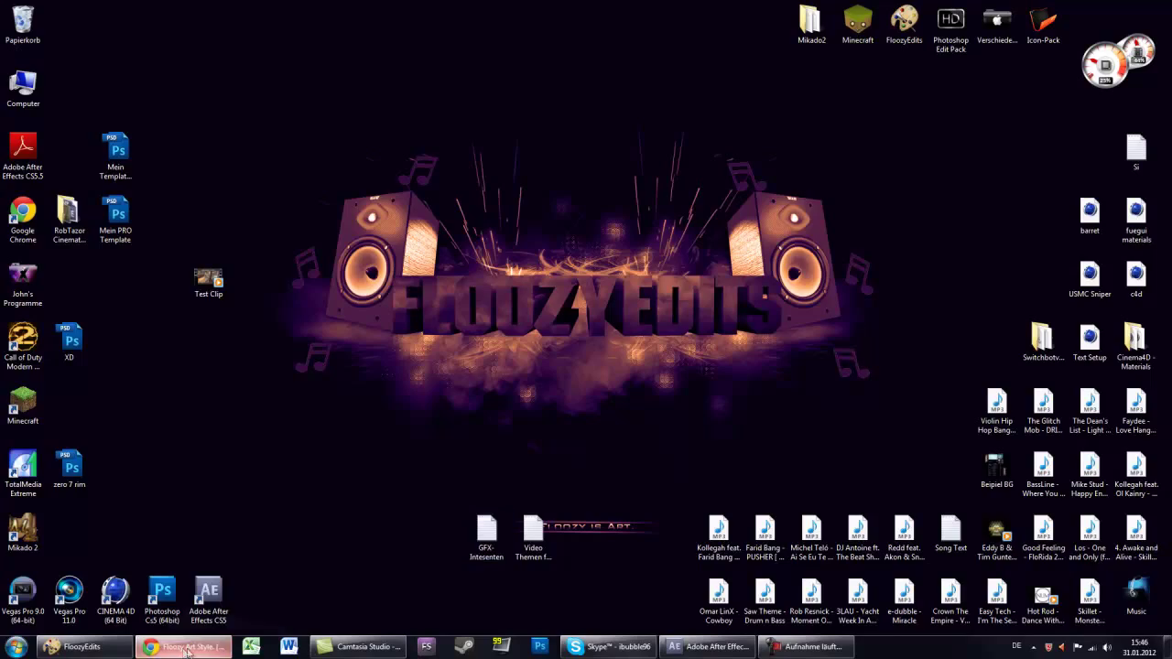
left_click(359, 332)
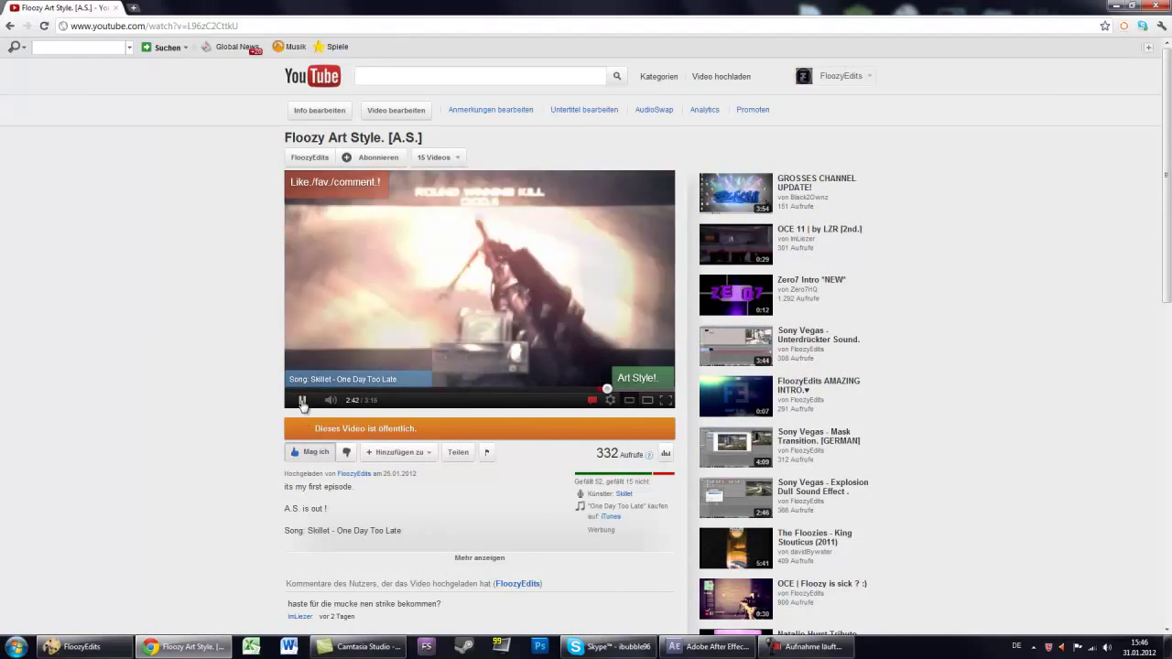
left_click(304, 401)
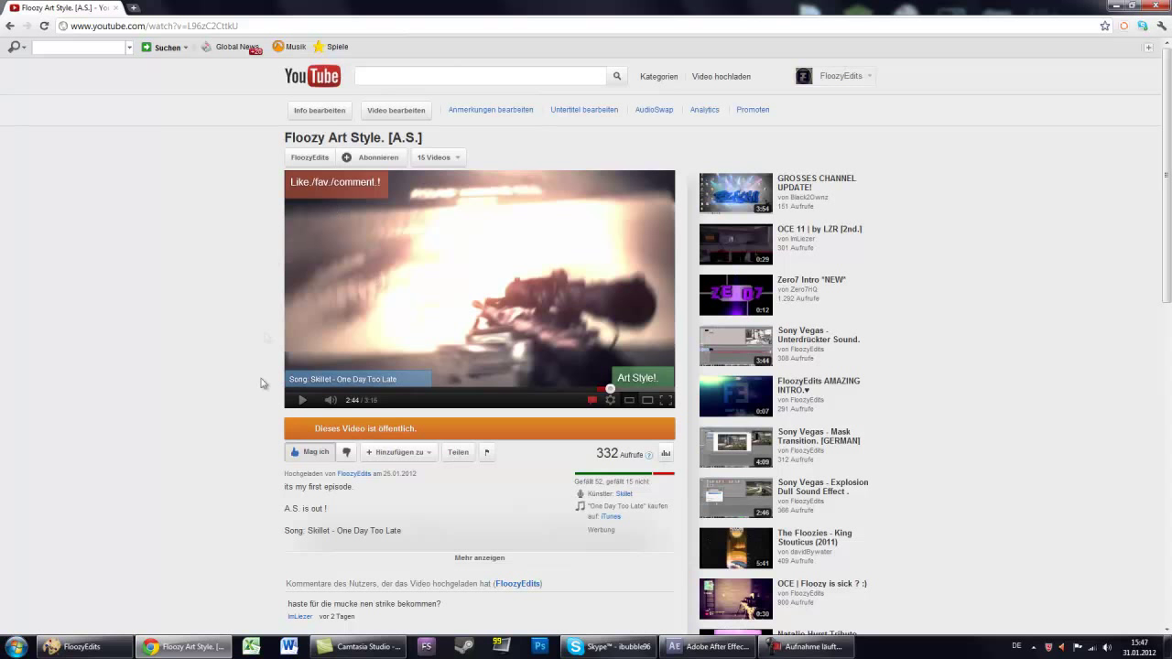
left_click_drag(605, 388, 608, 400)
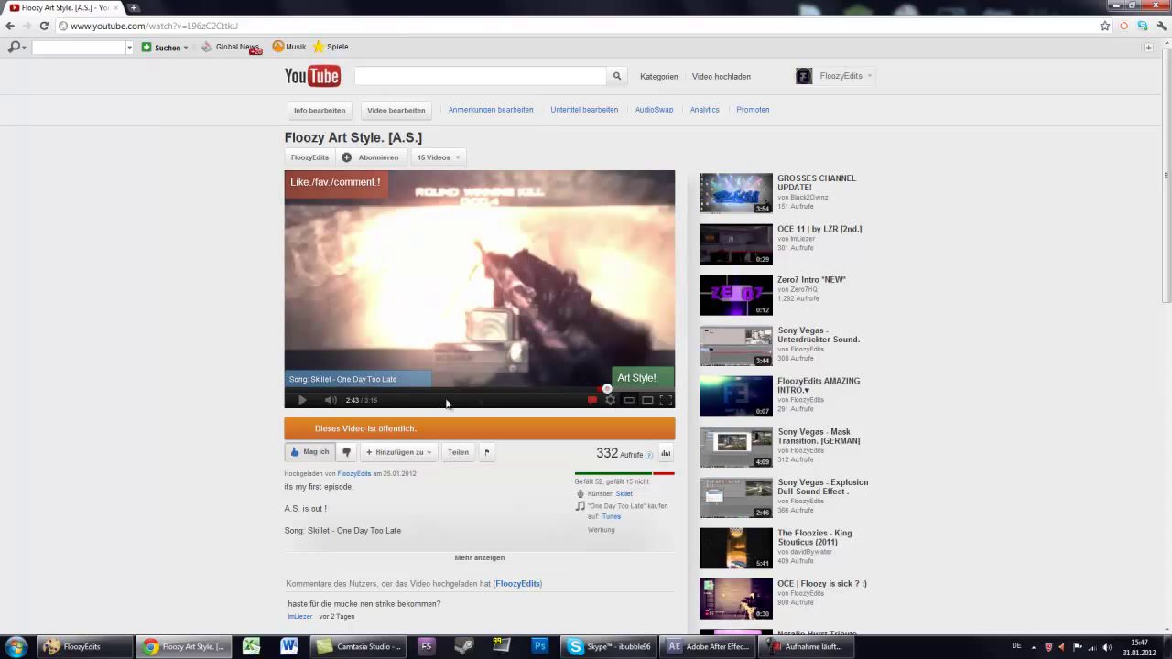
left_click(302, 401)
left_click(441, 369)
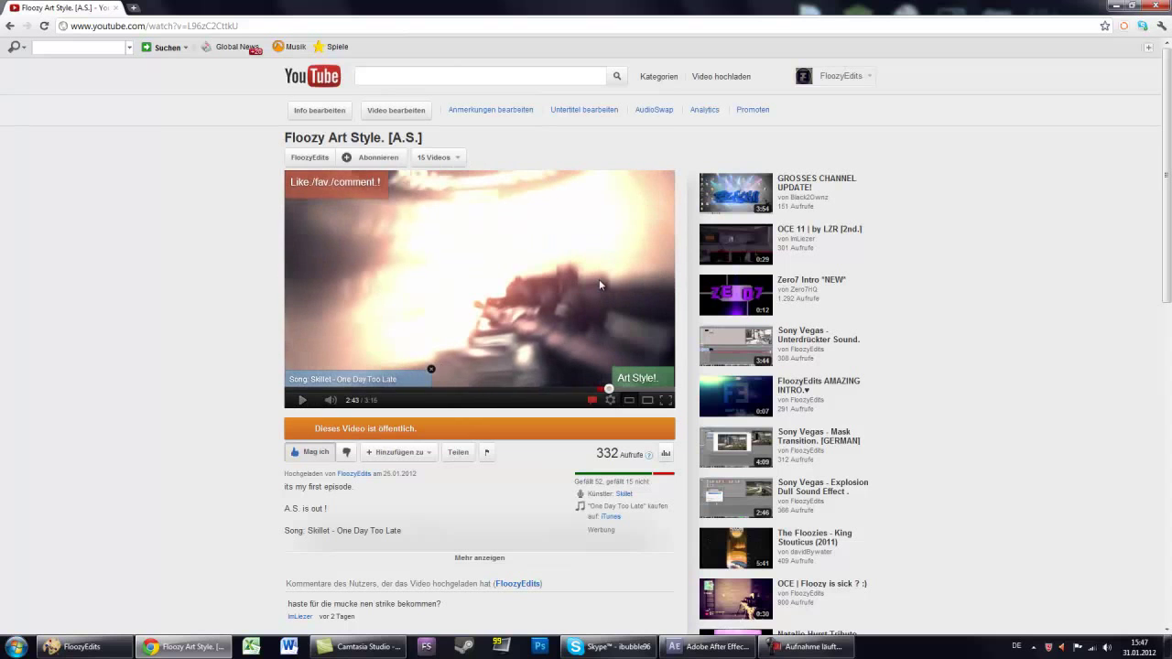
left_click(1110, 5)
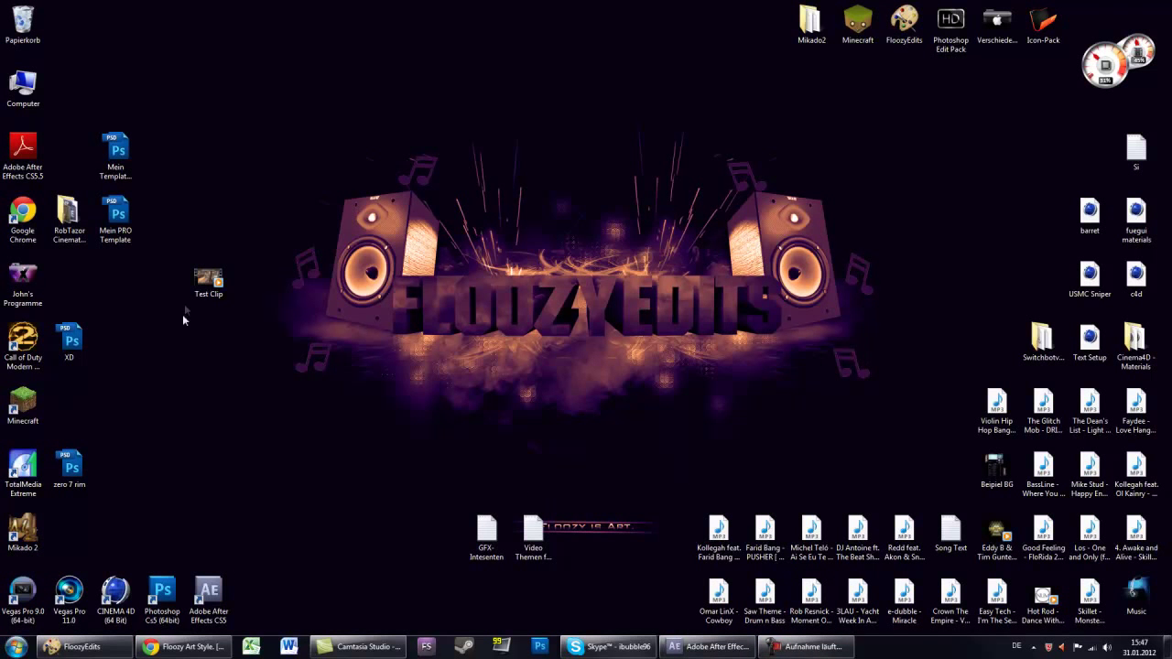
Import Test Clip.avi into the project and create a new composition from it
left_click_drag(209, 279, 696, 626)
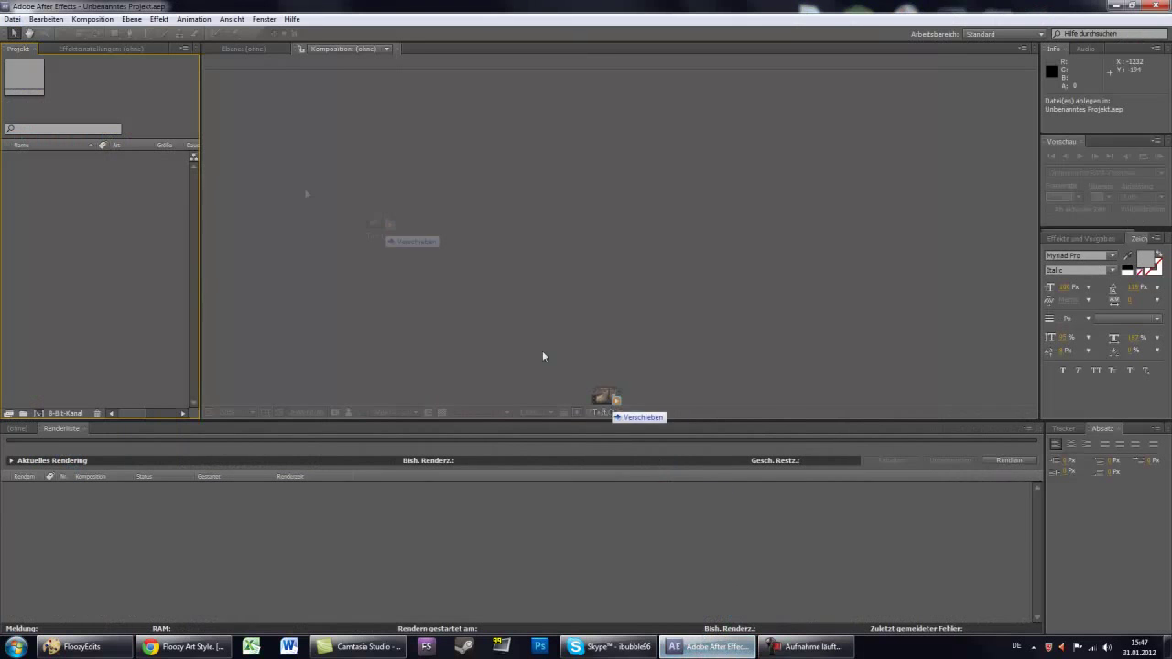
left_click_drag(696, 625, 58, 241)
left_click_drag(50, 162, 42, 265)
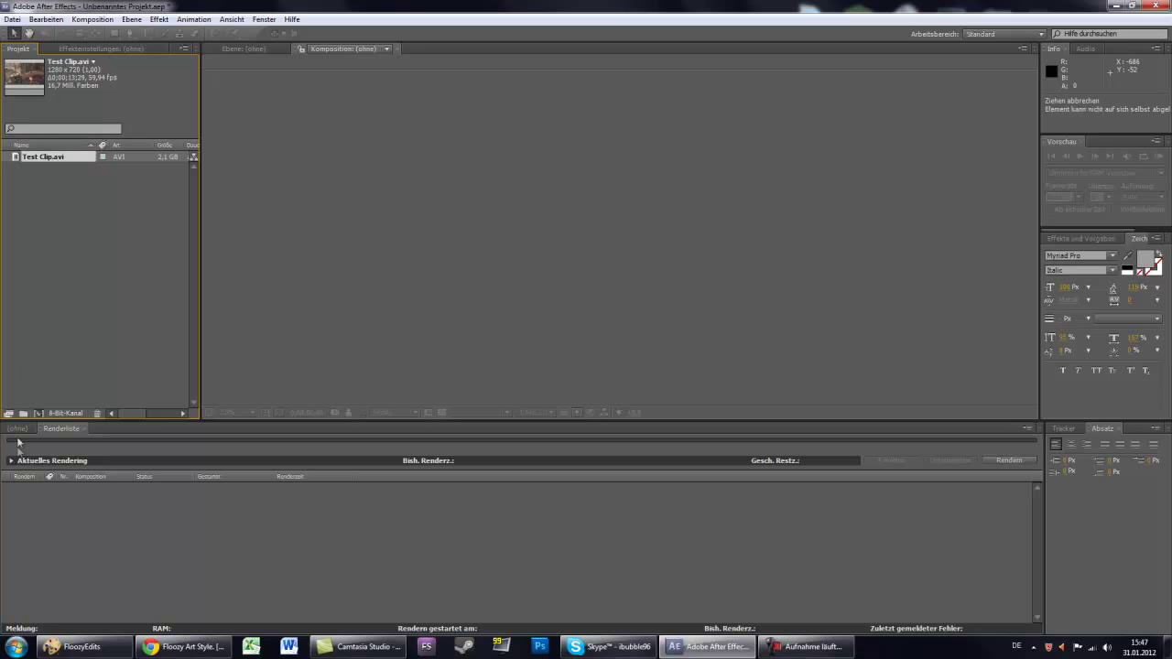
left_click_drag(17, 442, 53, 213)
left_click_drag(53, 162, 146, 467)
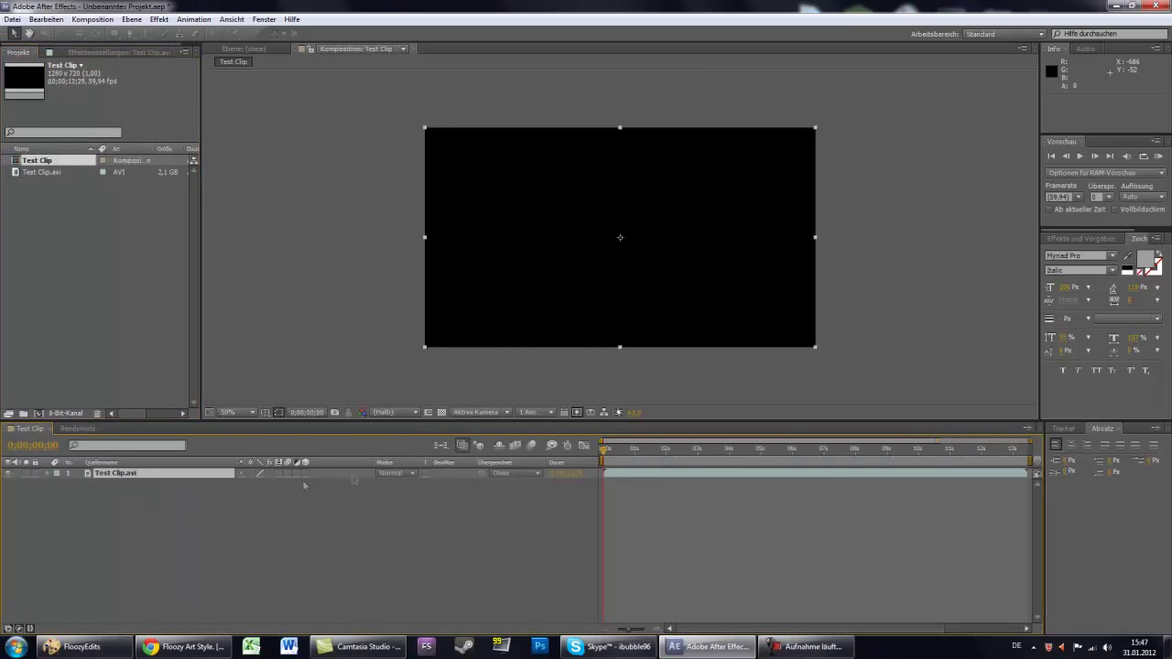
Move the playhead to the kill moment at 0;00;09;30 and minimise After Effects
left_click_drag(603, 452, 903, 468)
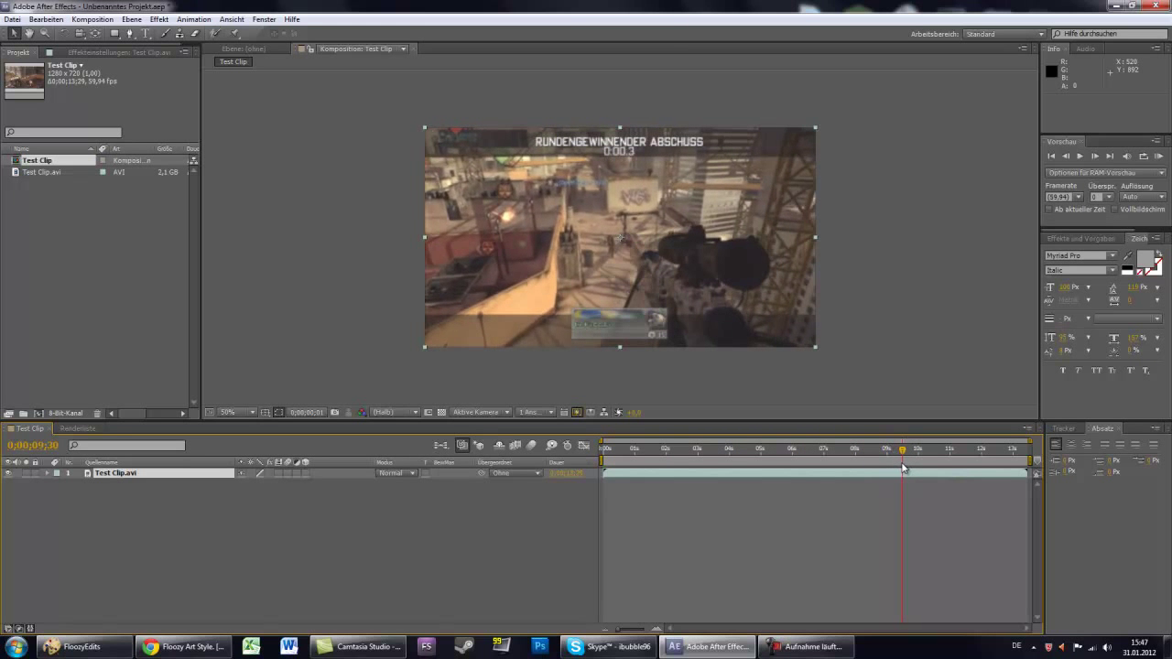
left_click_drag(903, 468, 903, 469)
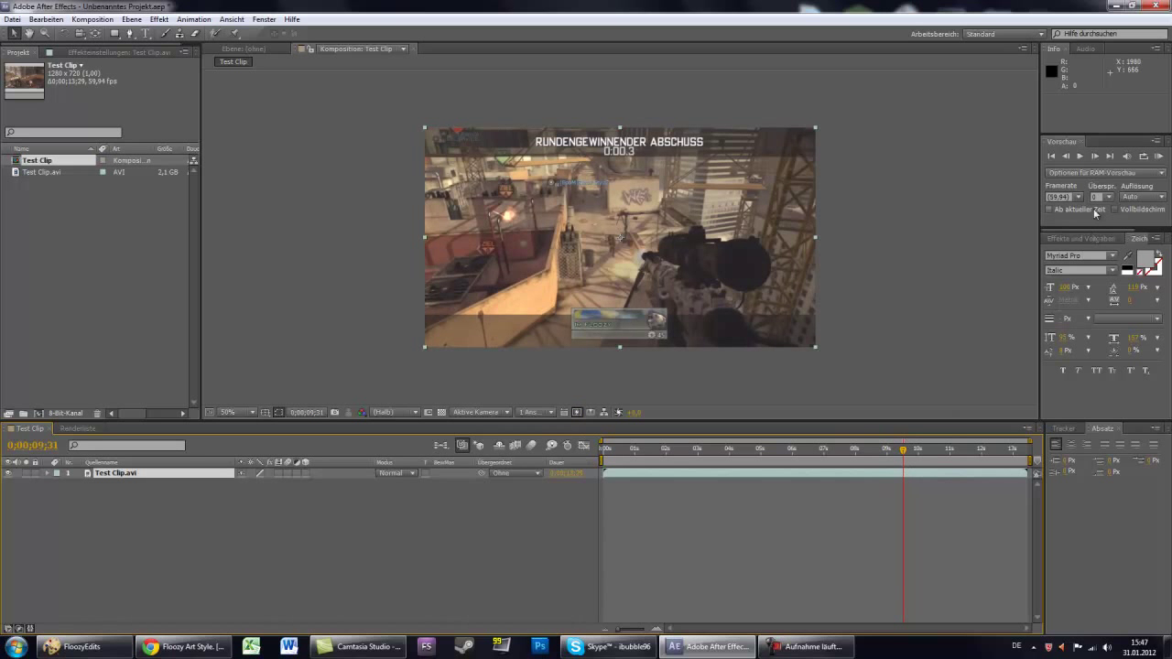
left_click(1064, 156)
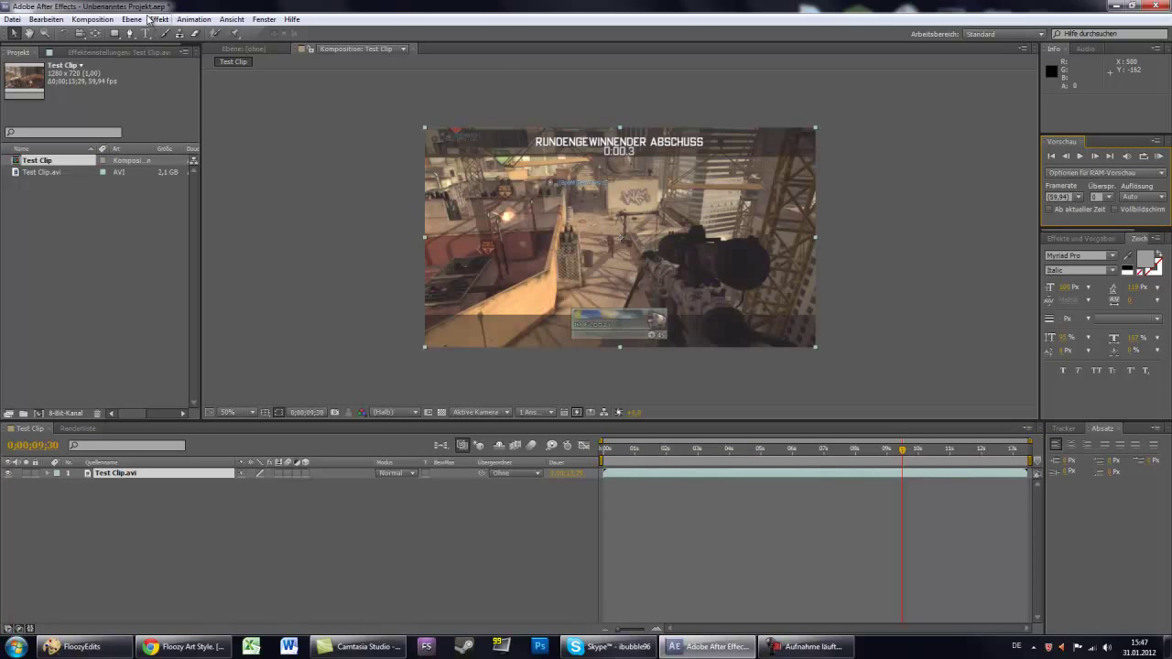
left_click(1119, 5)
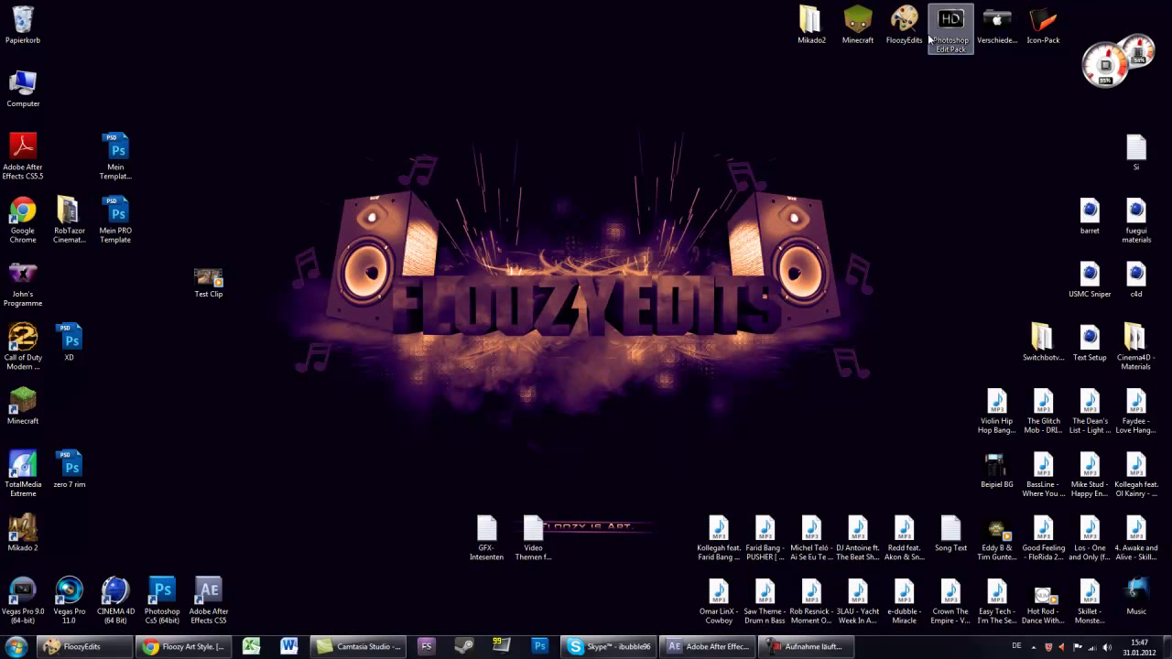
Play the AMAZING INTRO video from the intro-videos folder, then close the player
left_click(77, 647)
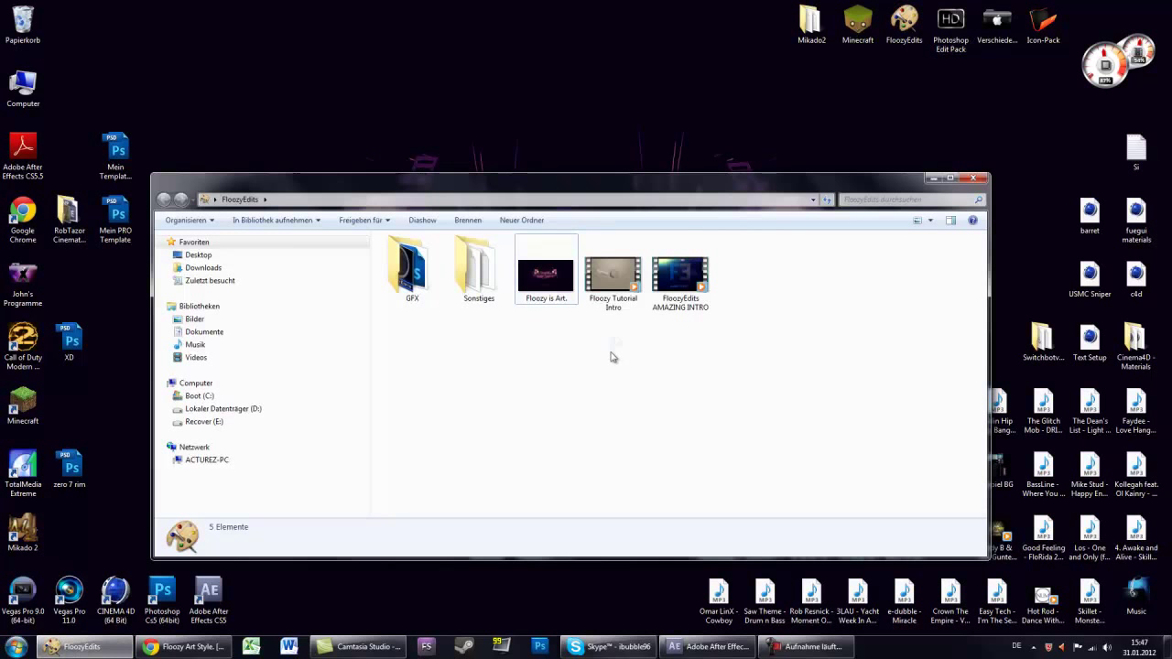
left_click_drag(611, 326, 711, 239)
left_click(628, 332)
left_click_drag(628, 332, 604, 305)
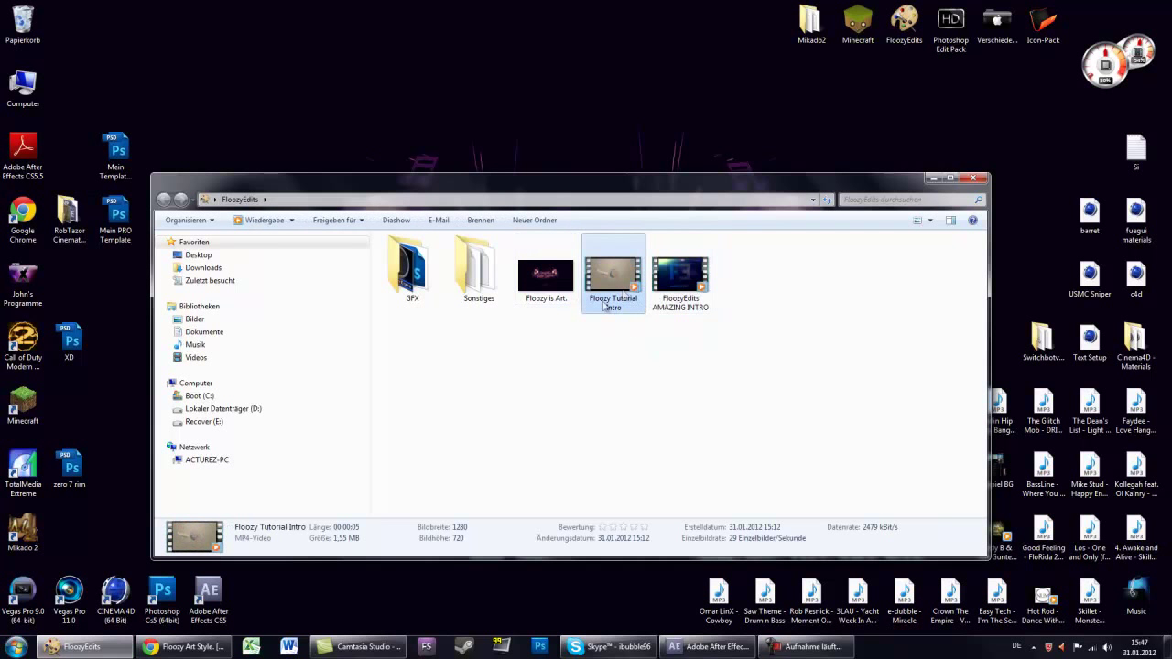
double_click(676, 280)
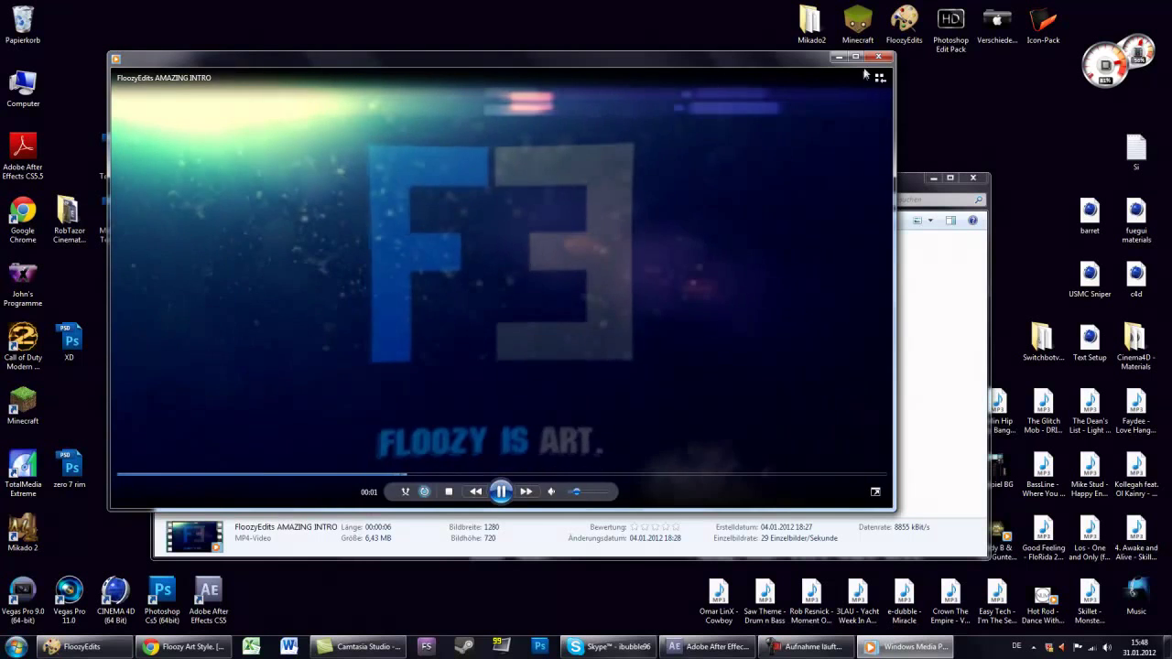
left_click(879, 59)
Play the tutorial intro video, then close it and the FloozyEdits folder
left_click_drag(652, 335, 749, 254)
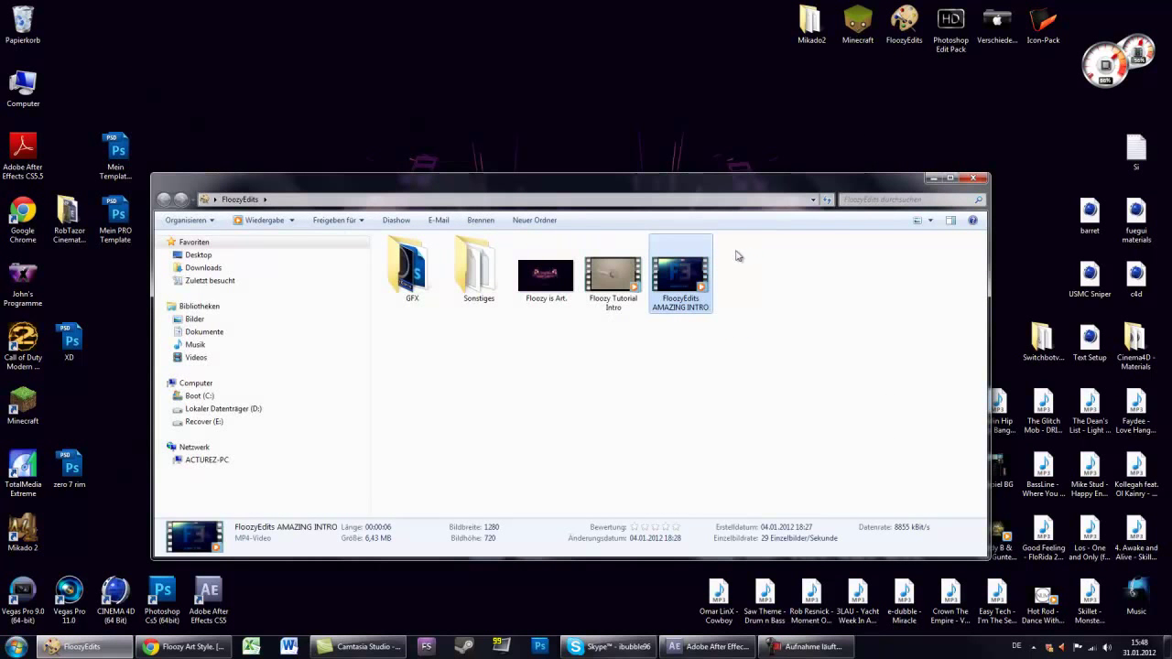
double_click(622, 292)
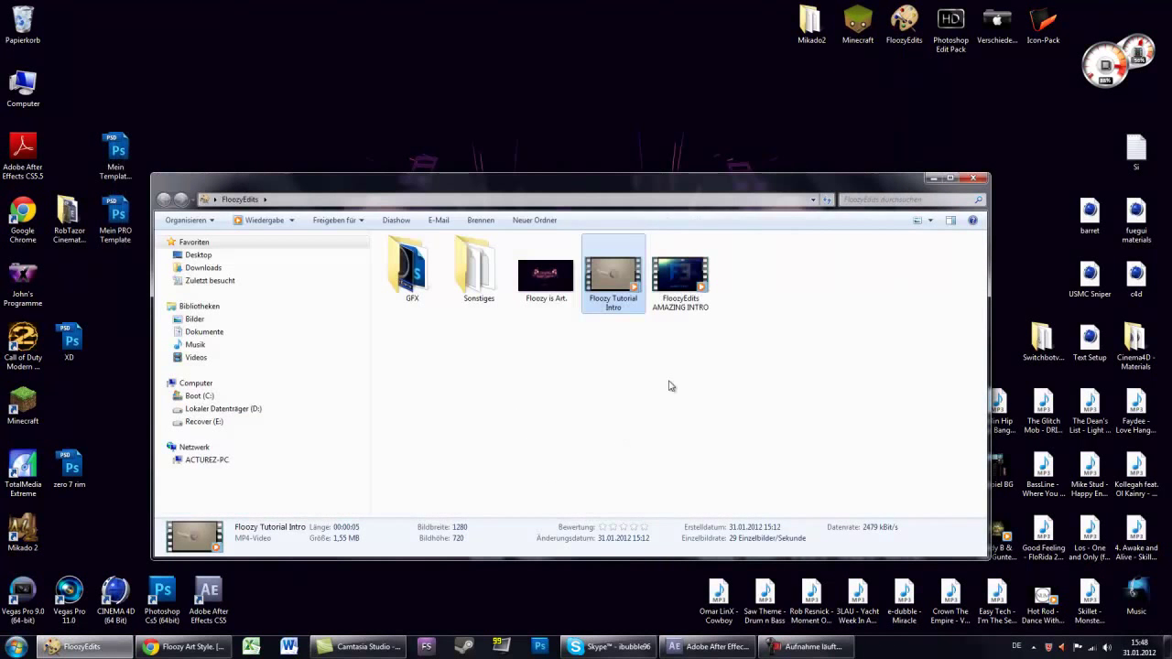
left_click(672, 384)
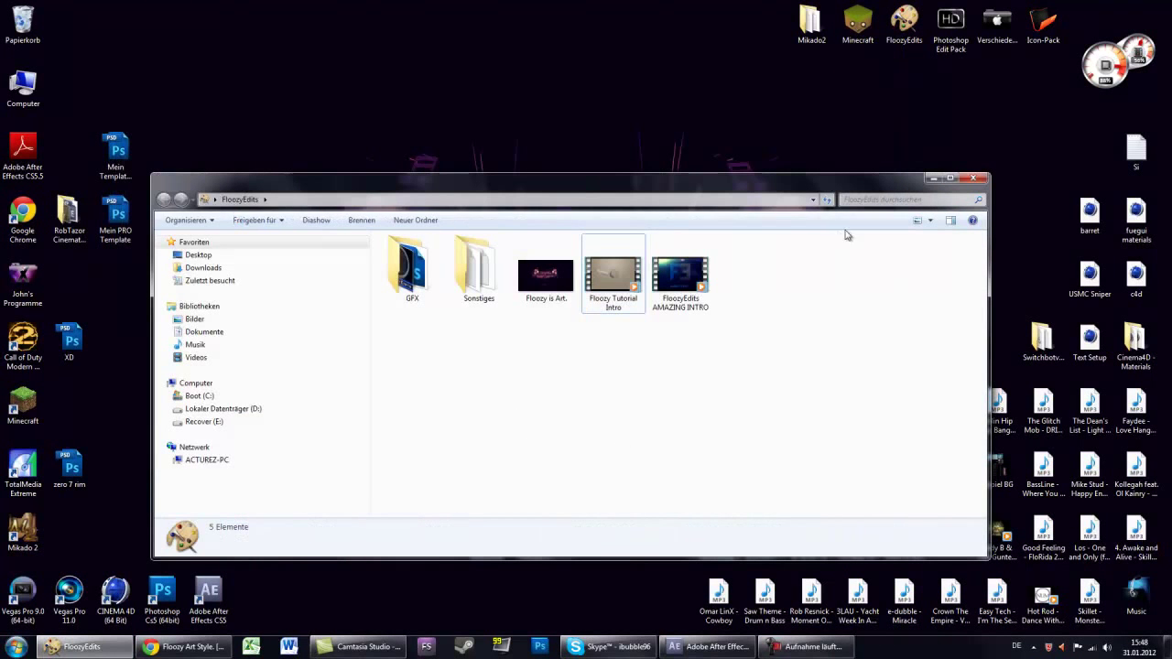
left_click(974, 178)
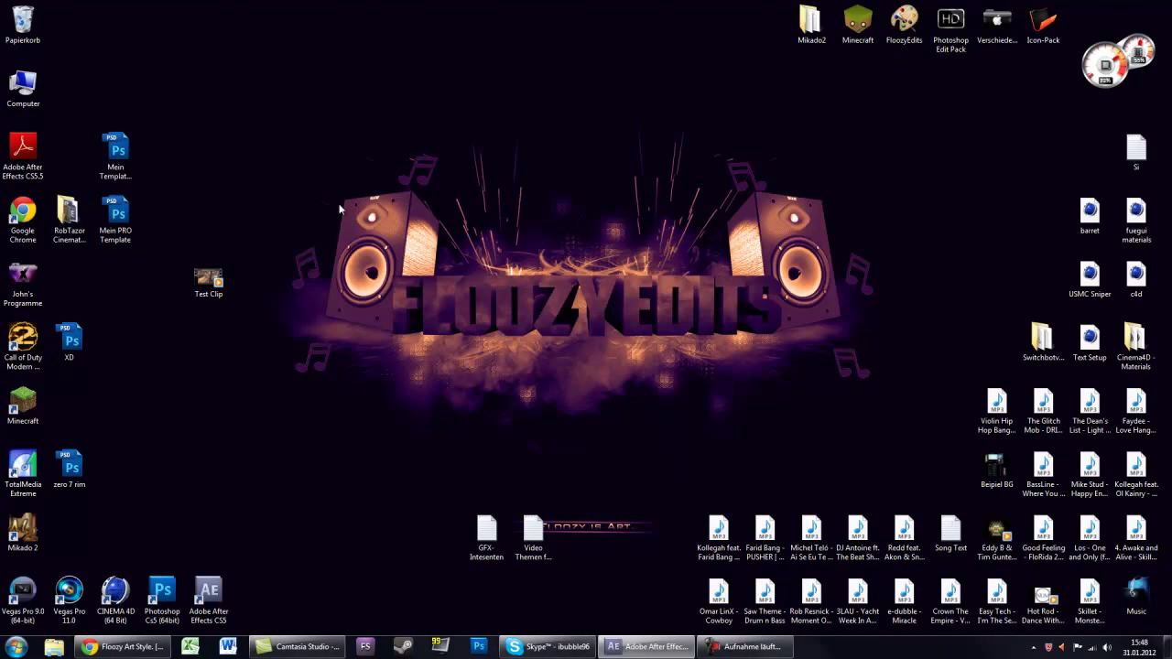
Apply Effekt > Distort > CC Lens to the Test Clip.avi layer
left_click(646, 646)
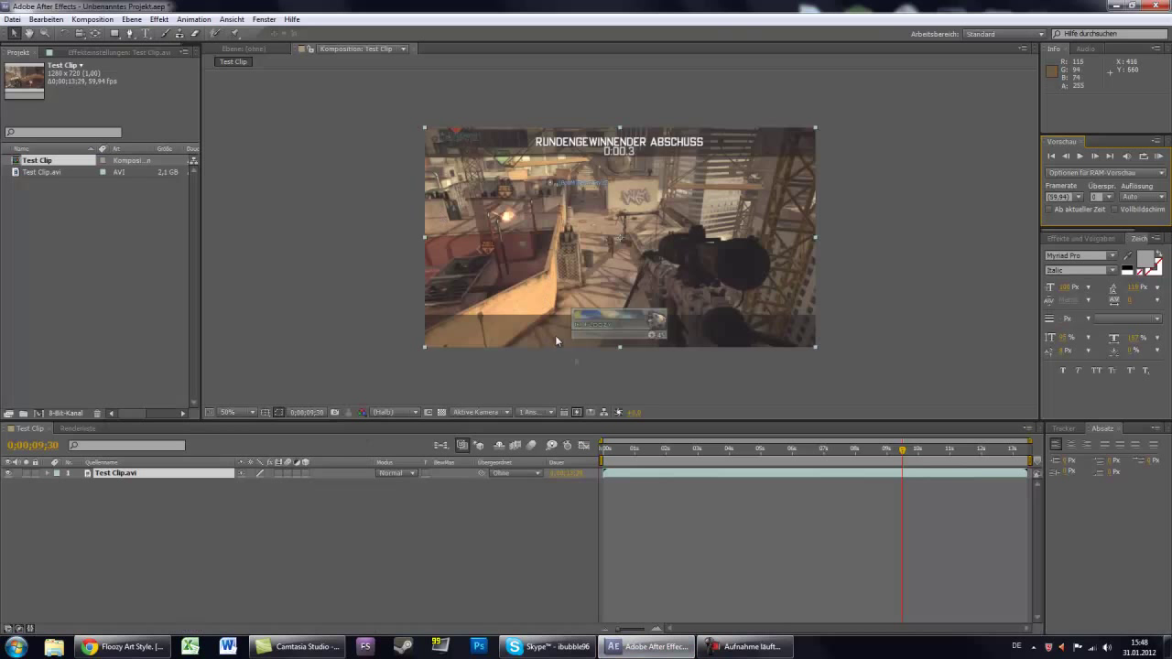
left_click(161, 20)
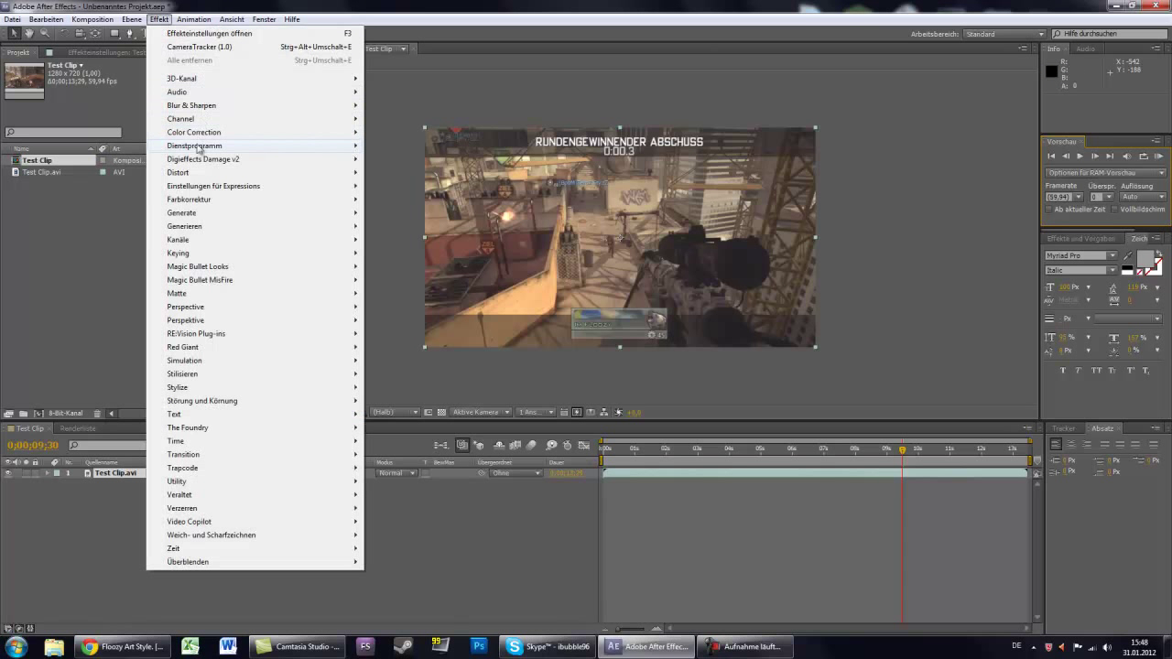
mouse_move(200, 174)
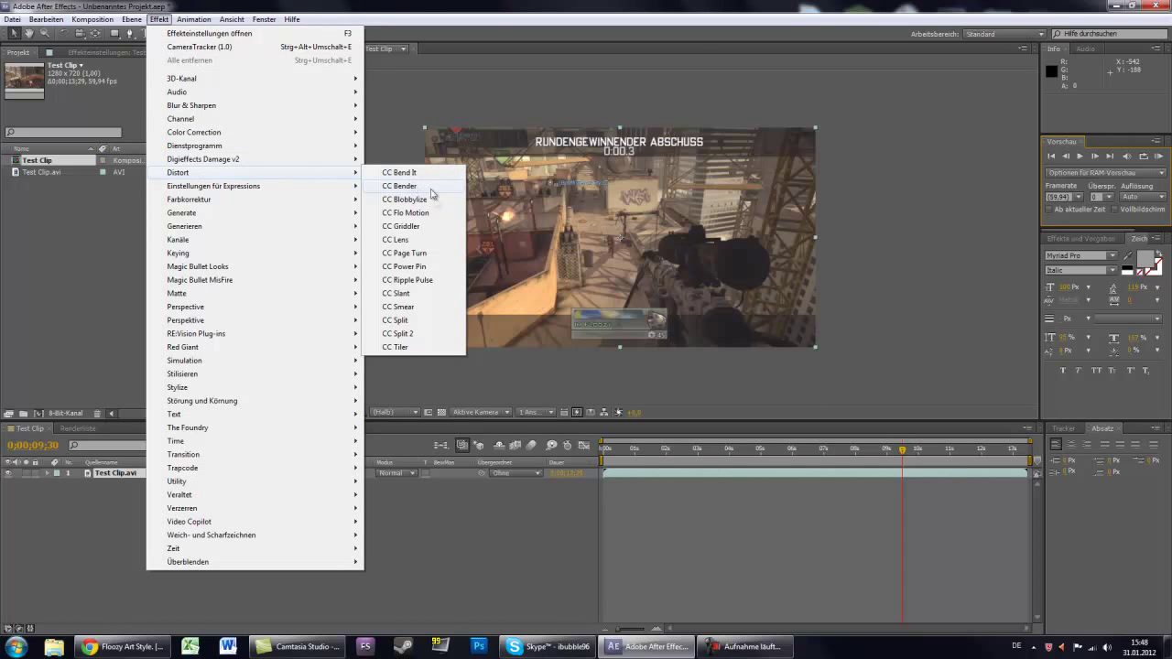
left_click(396, 240)
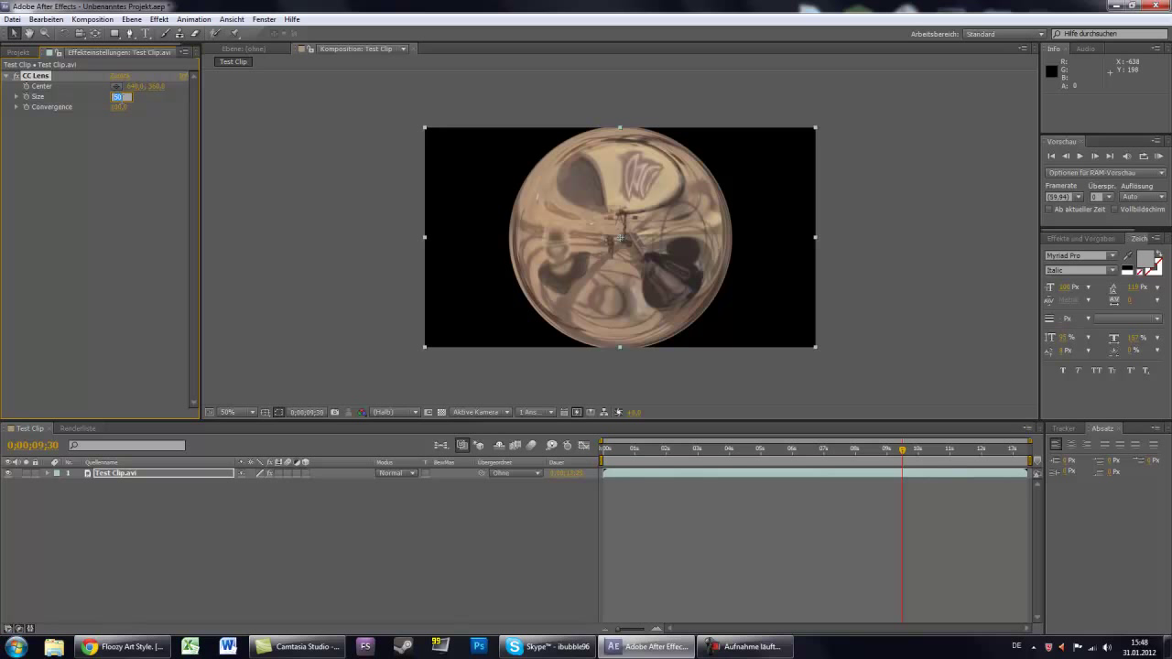
Keyframe the CC Lens Size at 500 at 0;00;09;30
type("500")
key("Return")
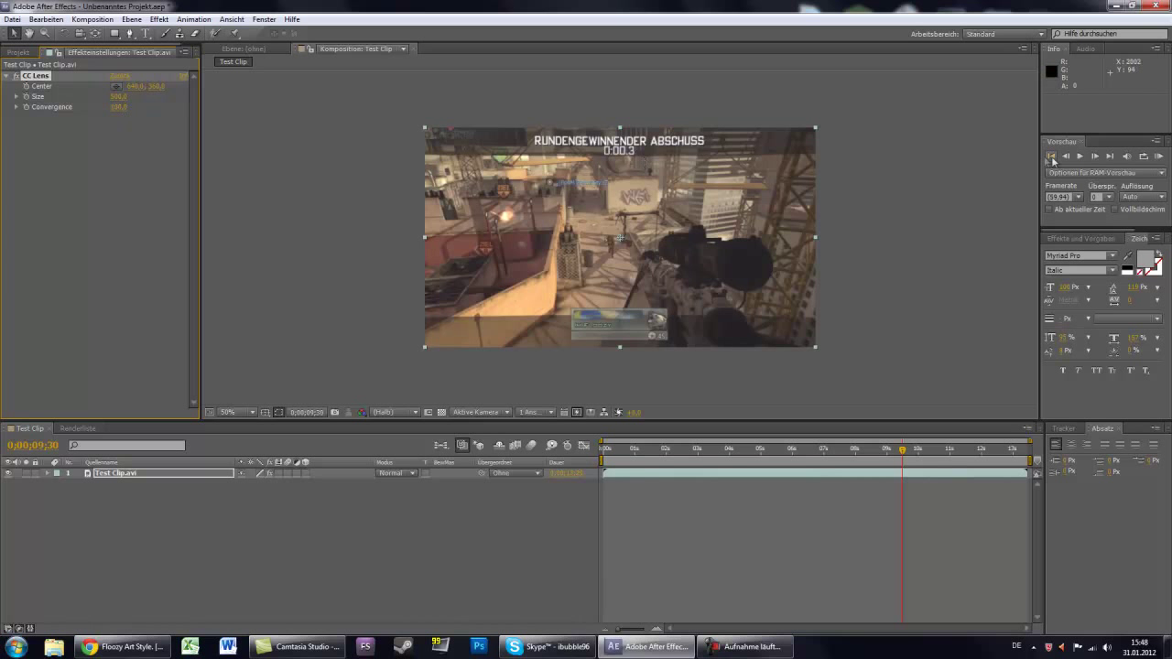
left_click(1094, 157)
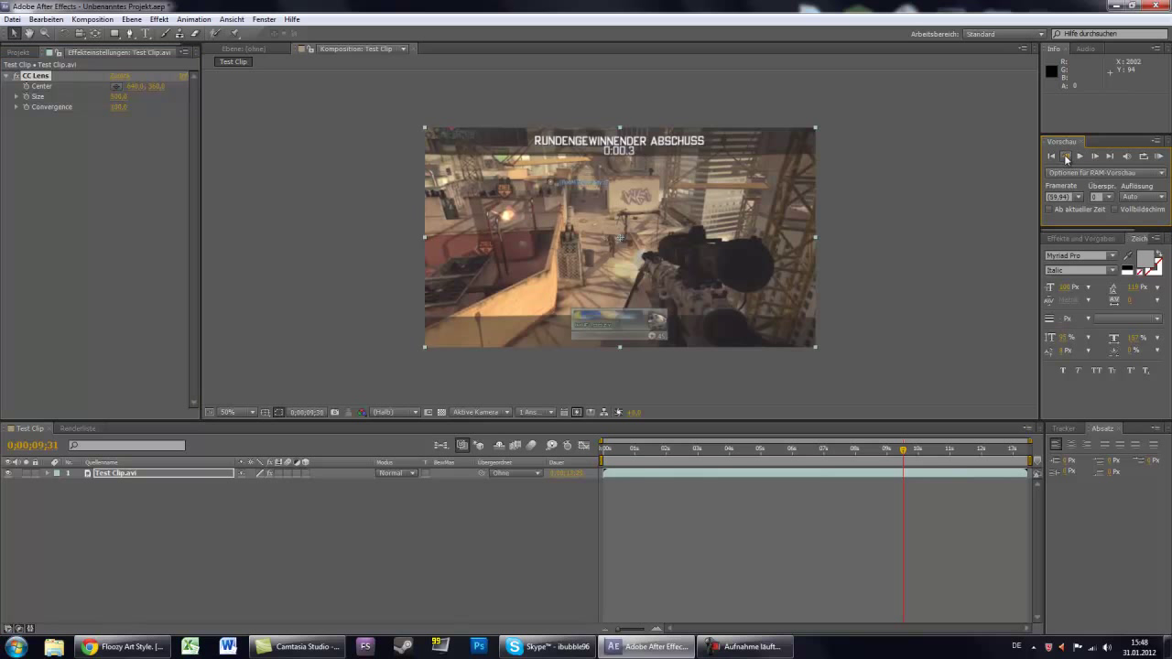
left_click(1066, 157)
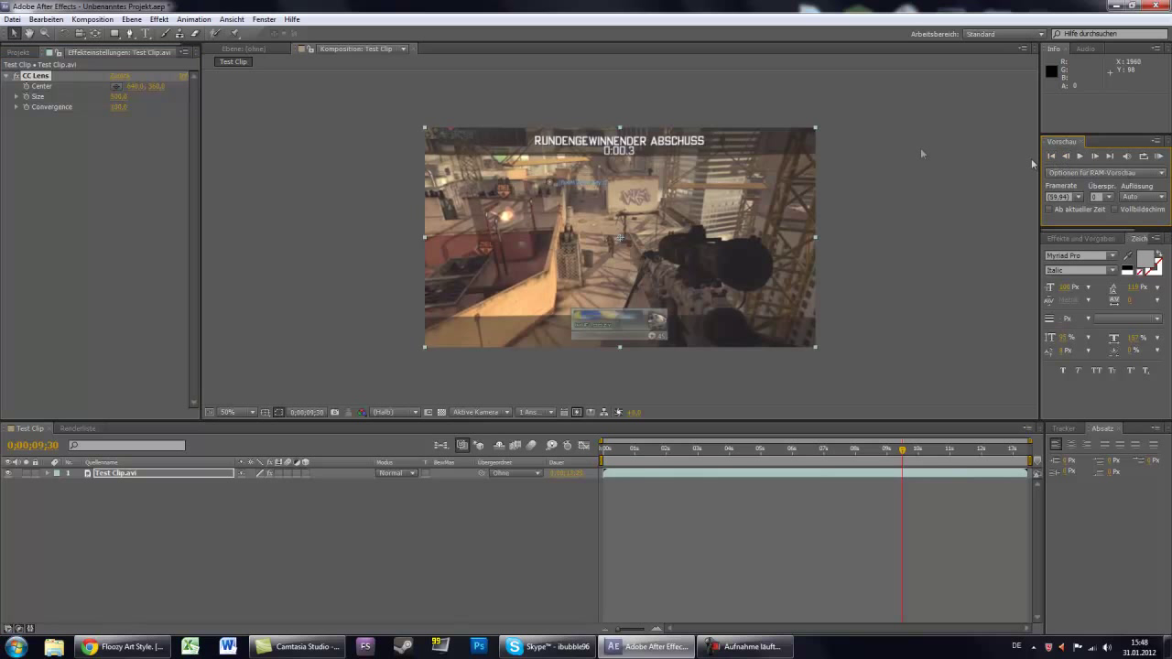
left_click(27, 96)
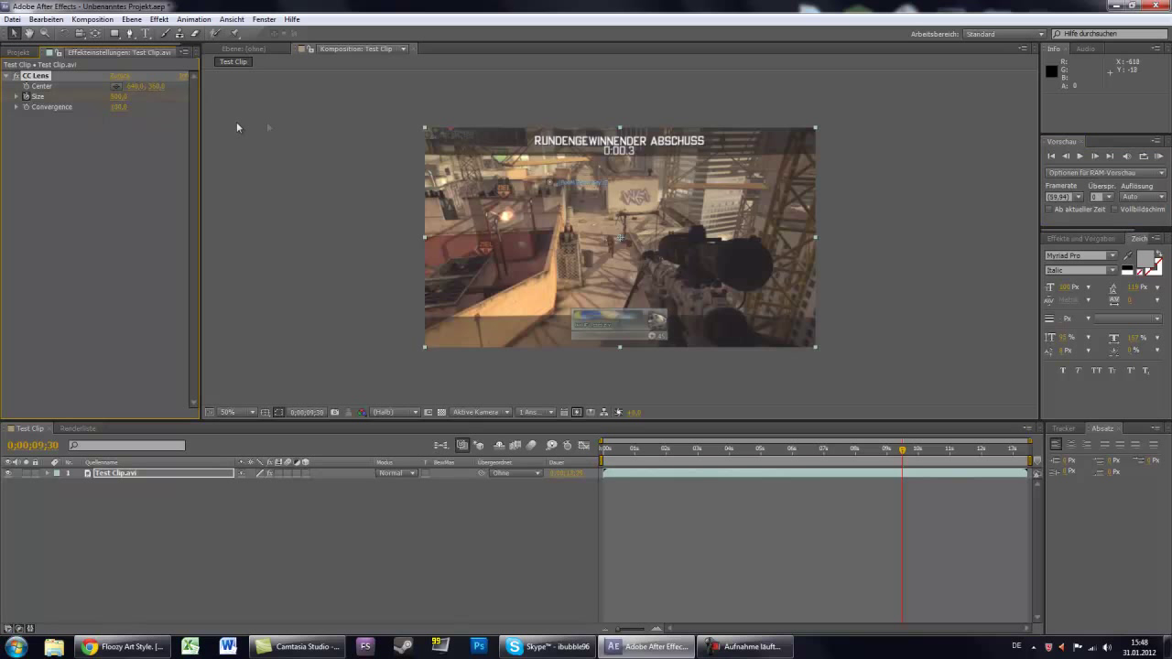
Keyframe Size 50 at 0;00;09;31 and 500 again near 0;00;10;29, then preview
left_click(1096, 157)
left_click(114, 97)
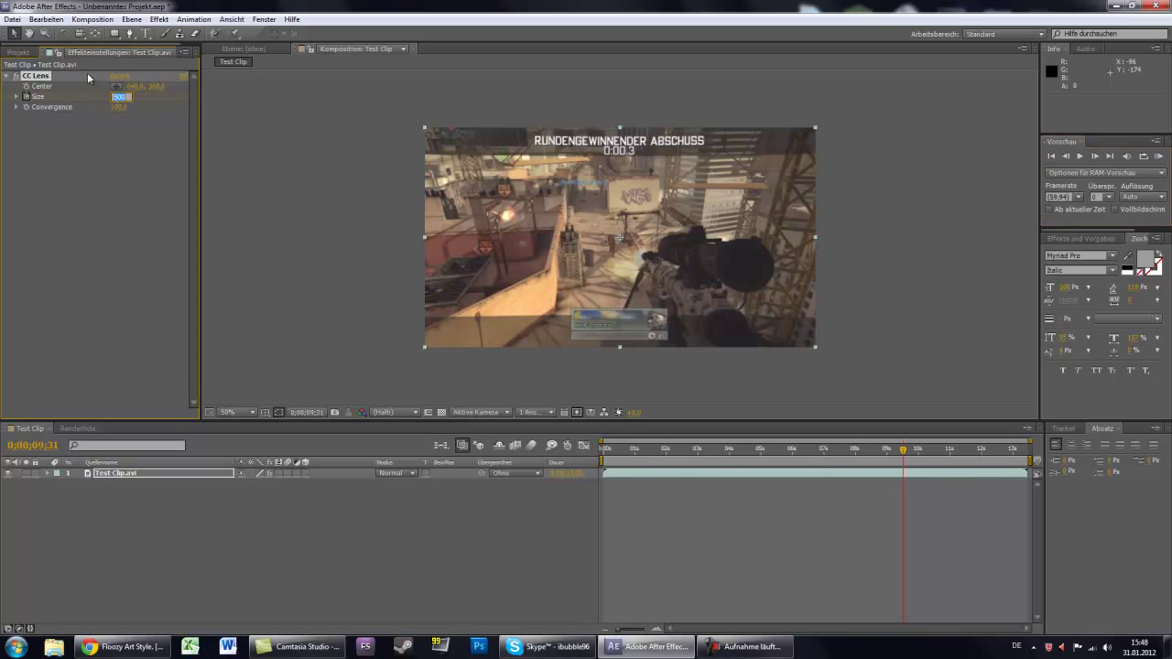
type("50")
type("80")
key("Return")
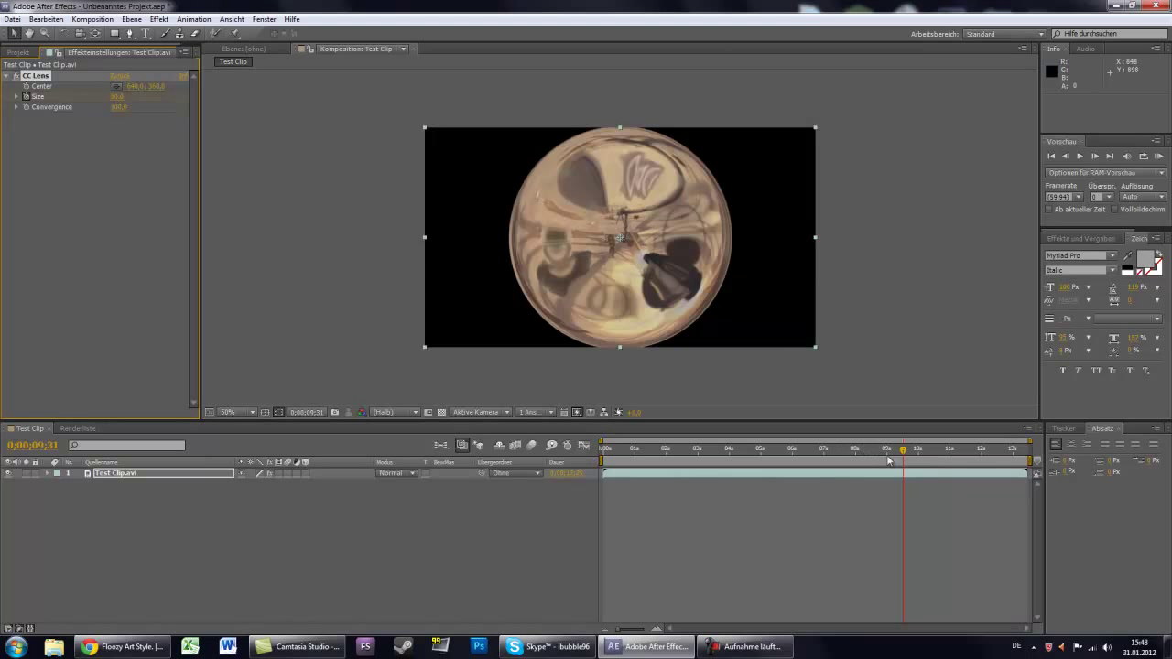
left_click_drag(904, 455, 933, 461)
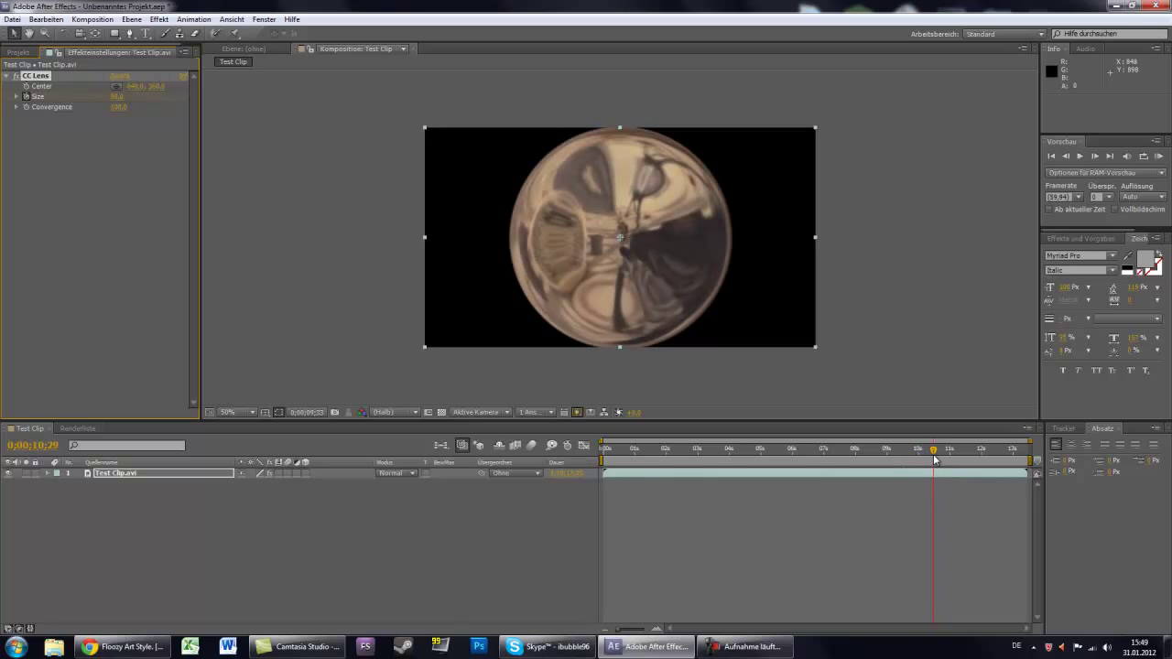
left_click(119, 96)
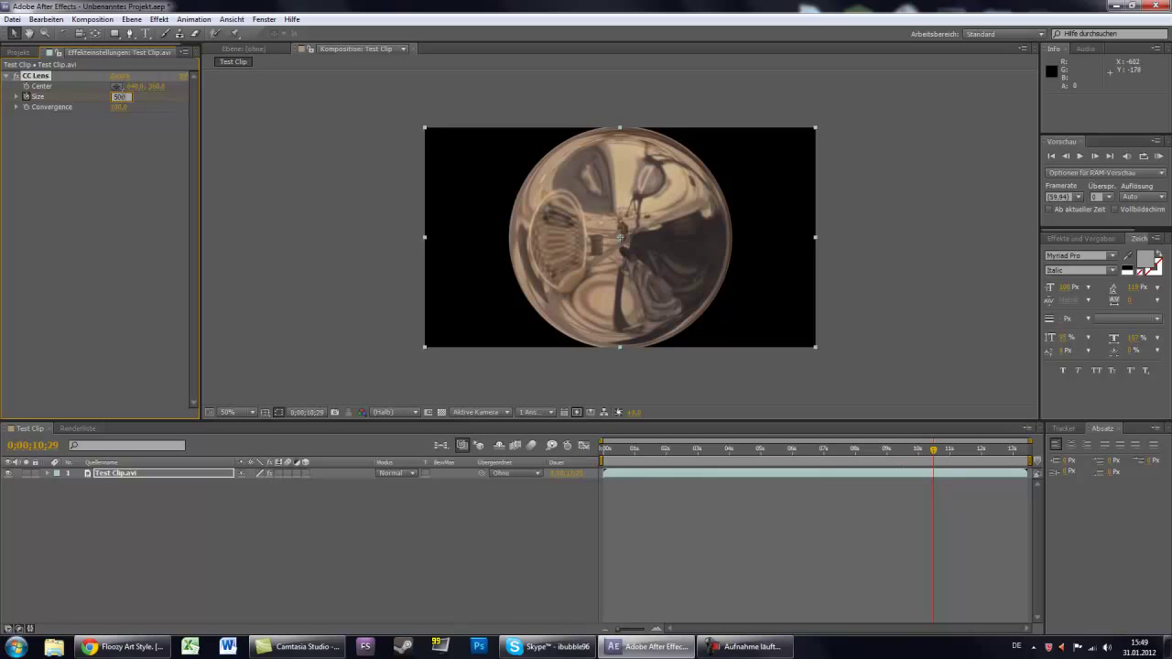
key("Return")
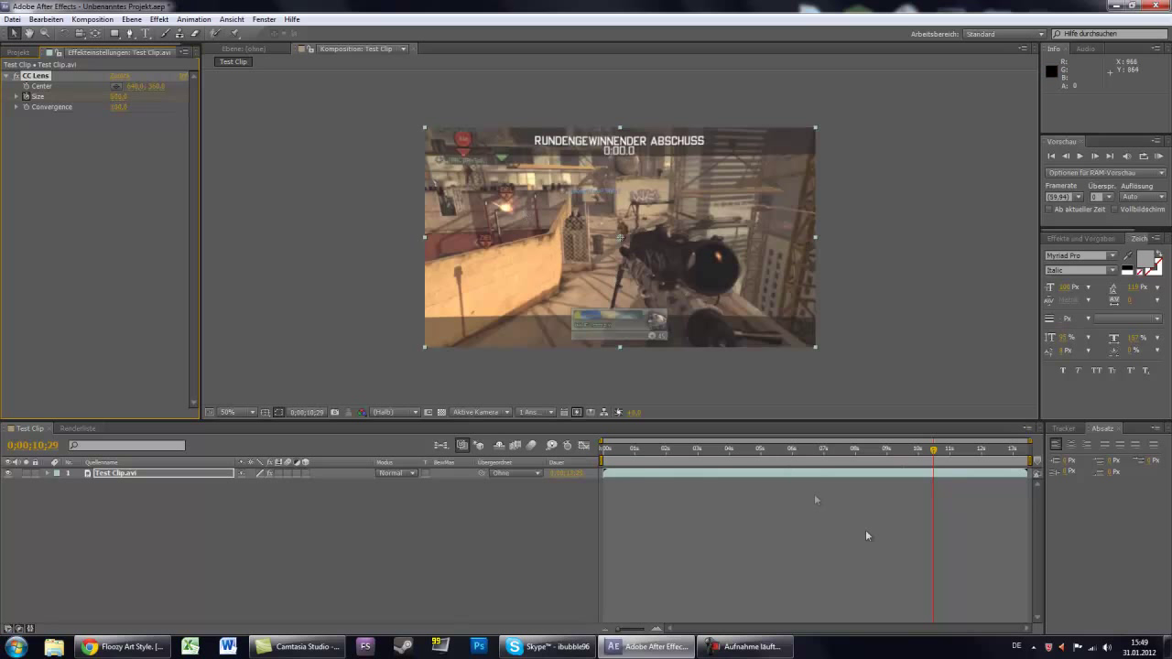
left_click_drag(934, 455, 882, 459)
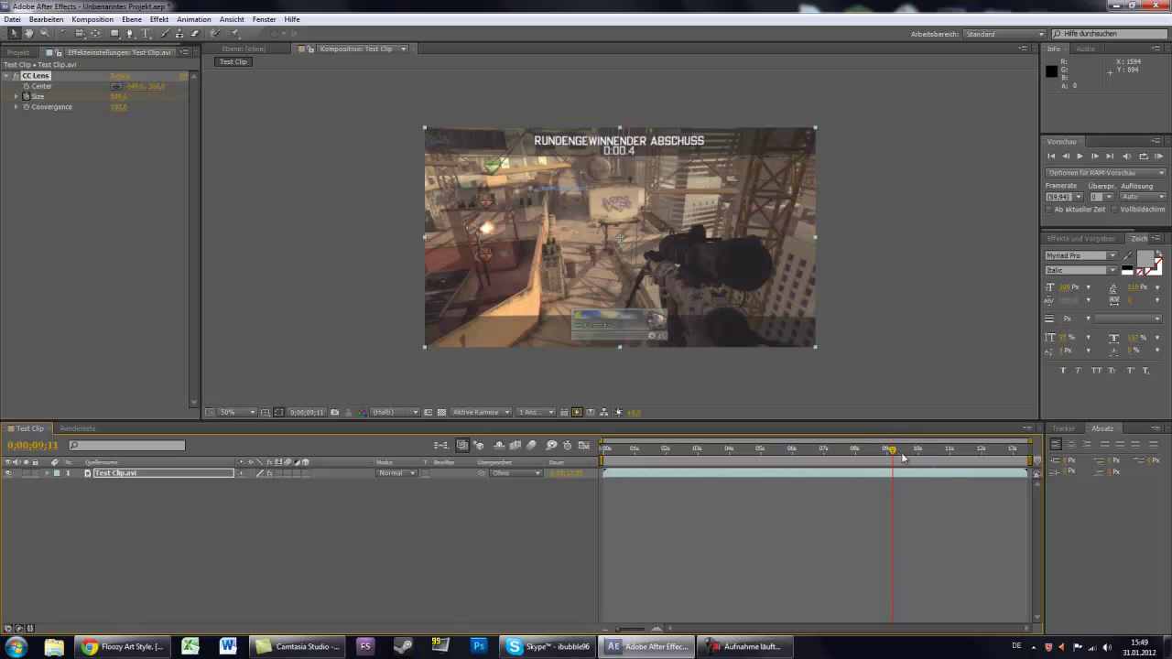
left_click_drag(900, 454, 909, 459)
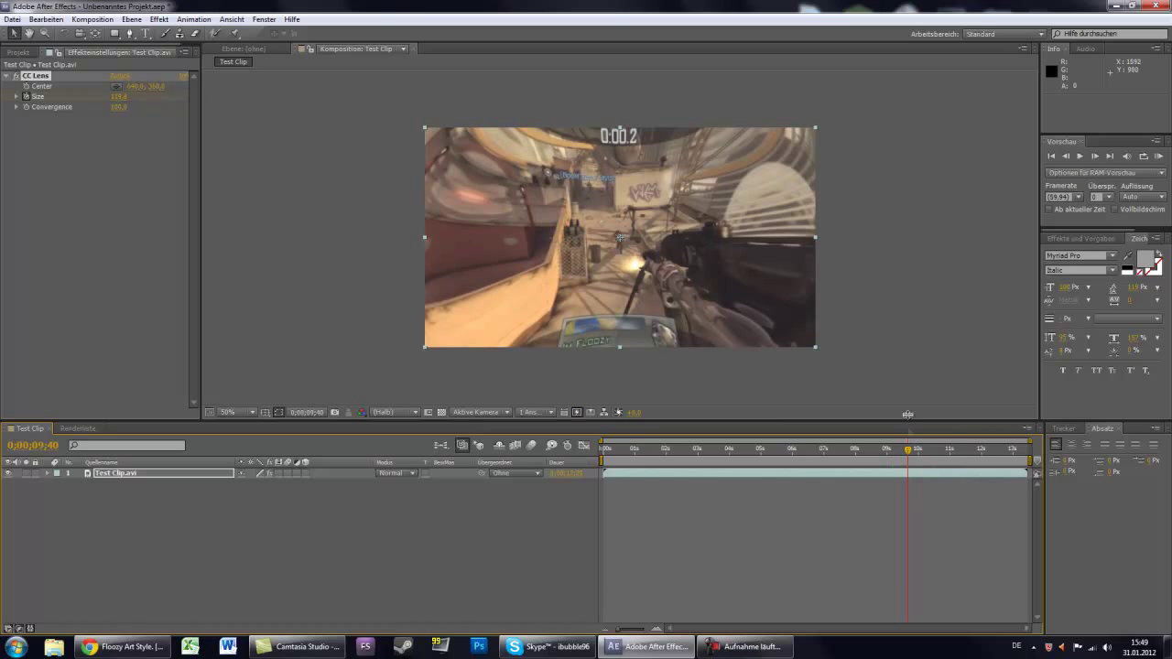
left_click_drag(909, 451, 901, 453)
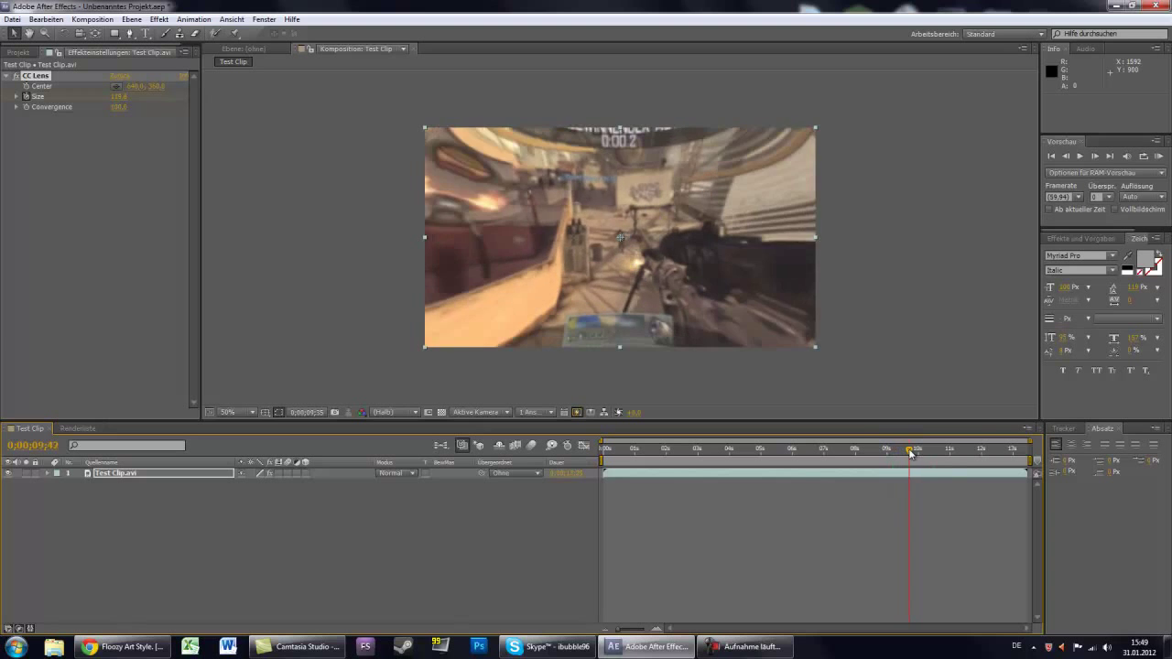
mouse_move(900, 453)
left_mouse_down()
mouse_move(963, 450)
mouse_move(920, 449)
left_mouse_up()
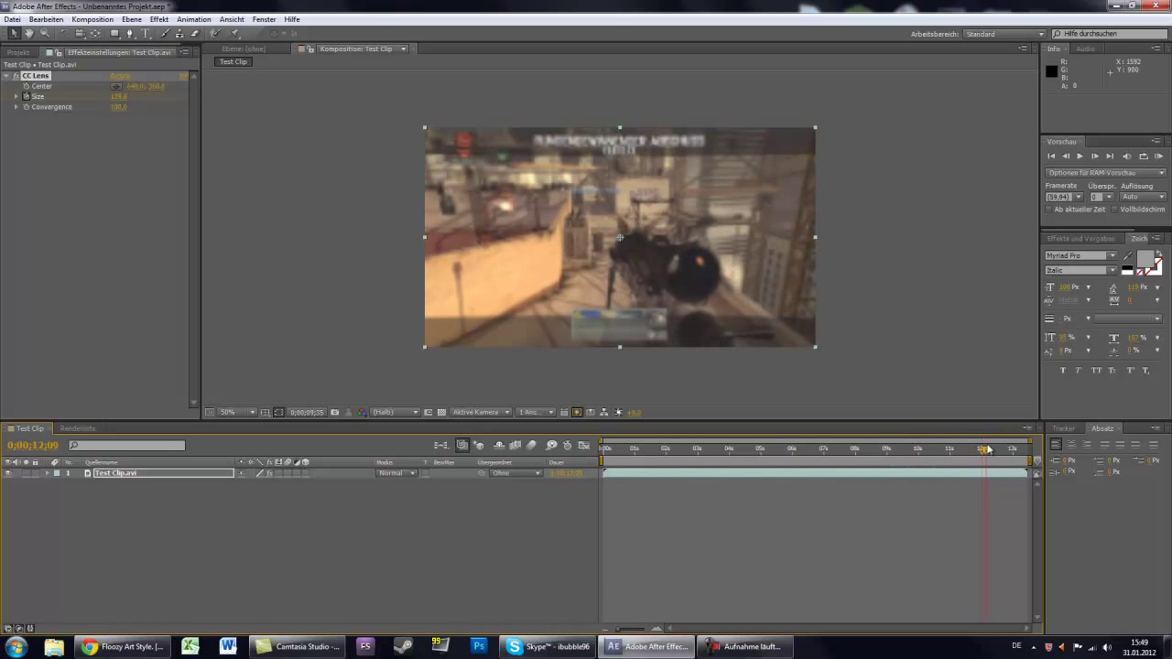
left_click_drag(920, 448, 898, 449)
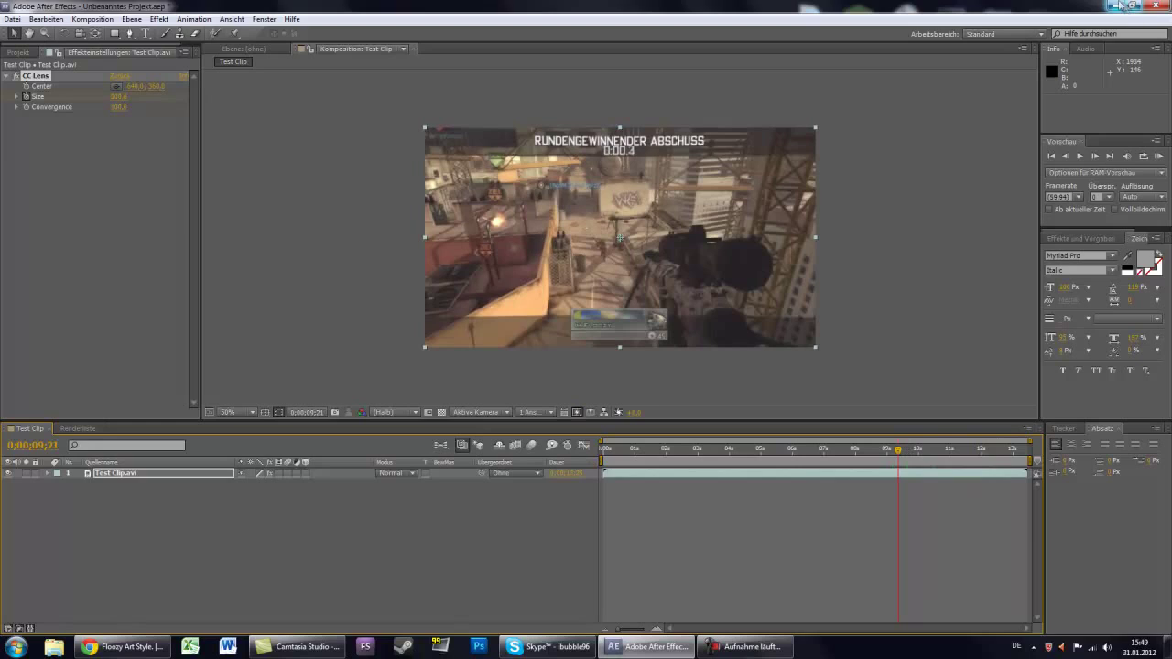
Minimise and restore After Effects, then bring up the Camtasia recorder's controls
left_click(1116, 6)
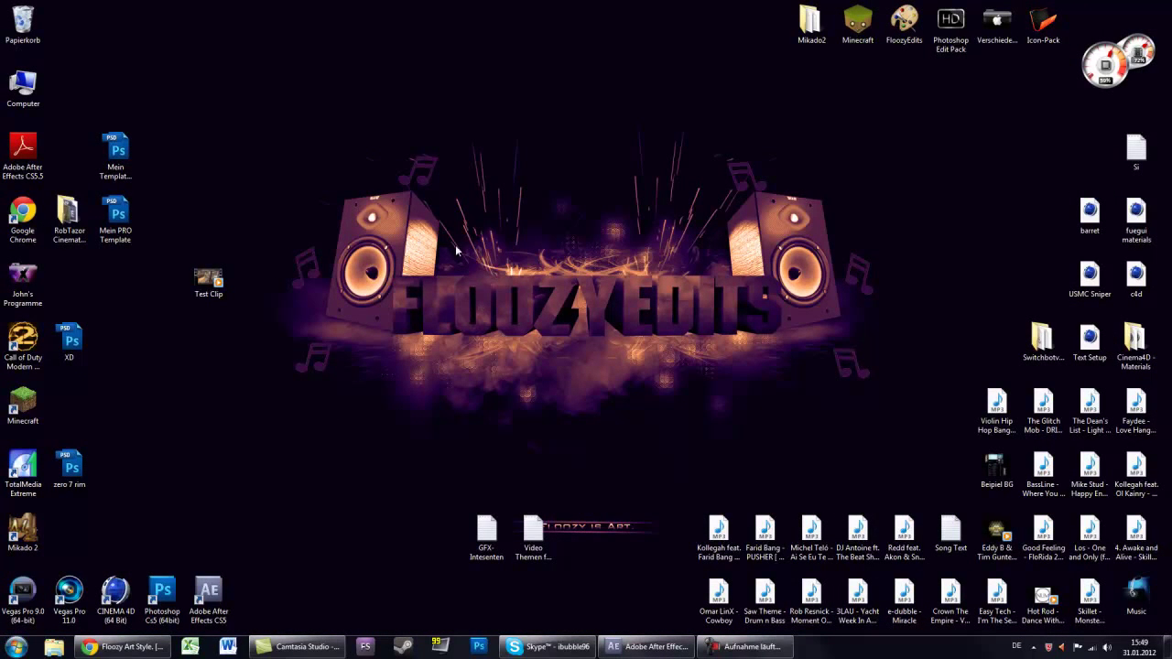
left_click(660, 654)
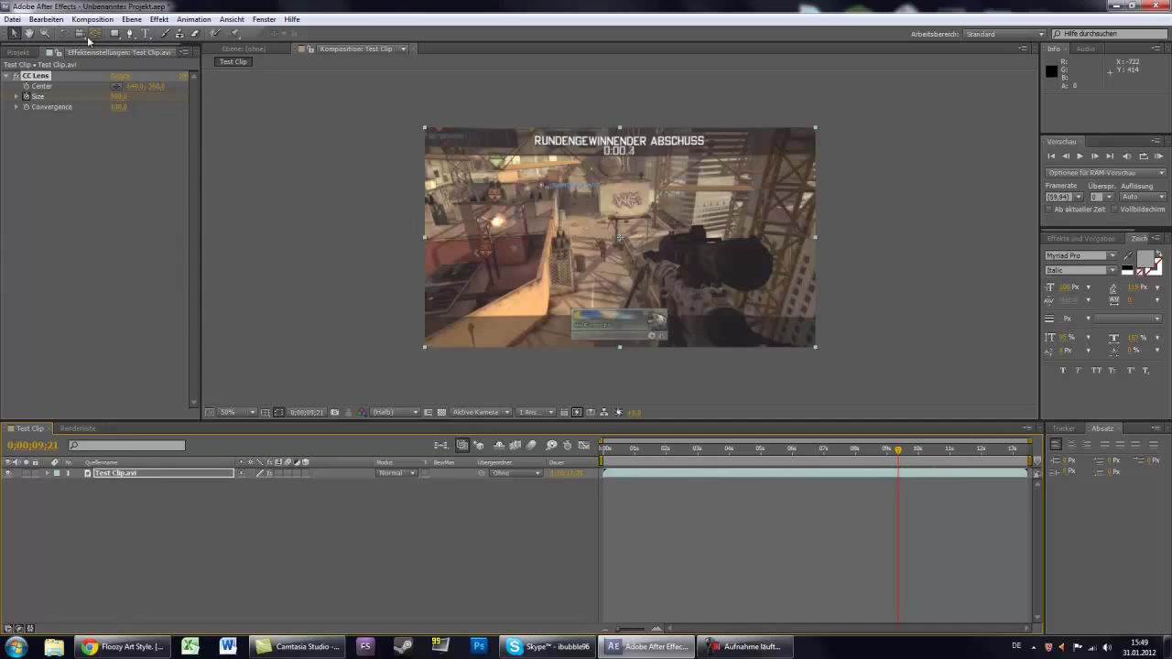
left_click(743, 646)
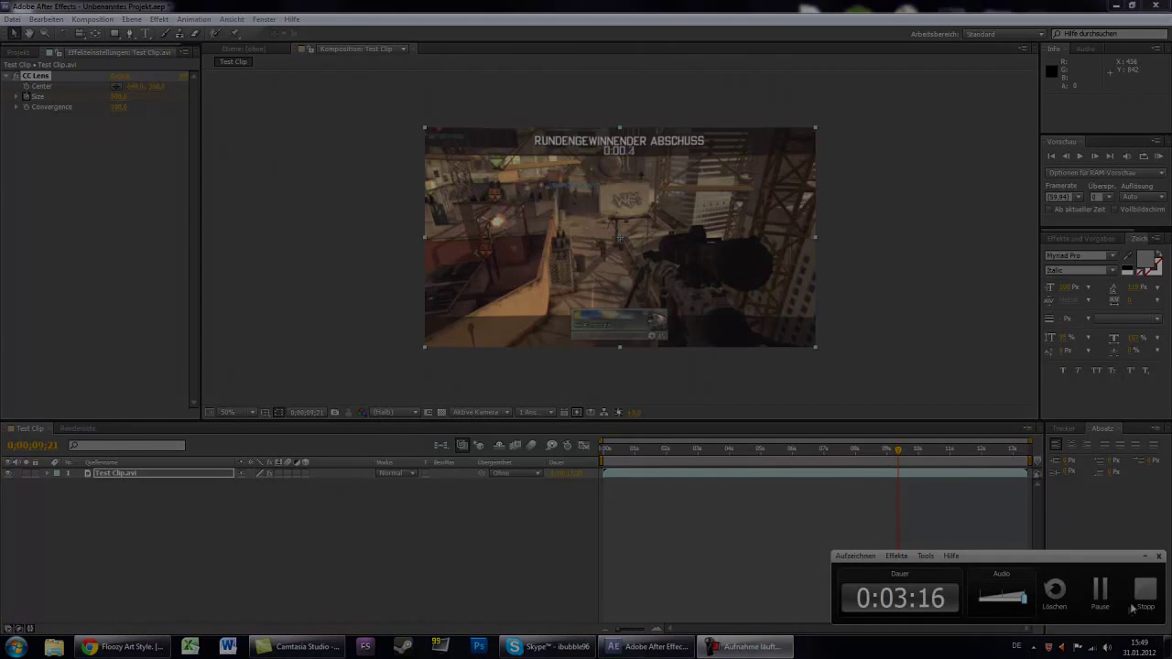